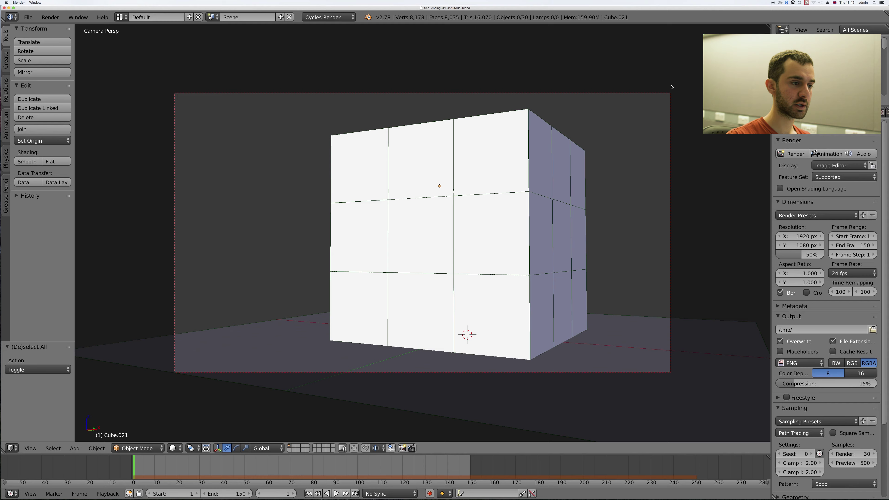
Preview the animation, then set output to the project's render folder as JPEG files.
{"action": "key", "text": "alt+a"}
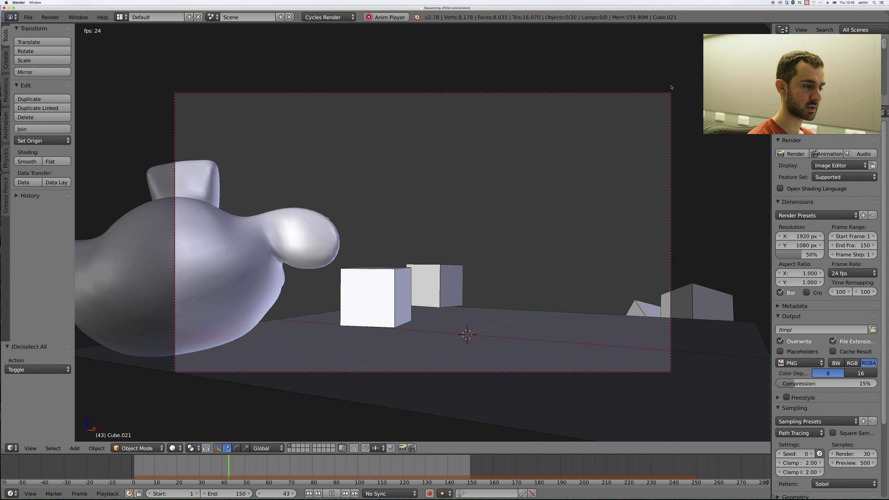
{"action": "key", "text": "Escape"}
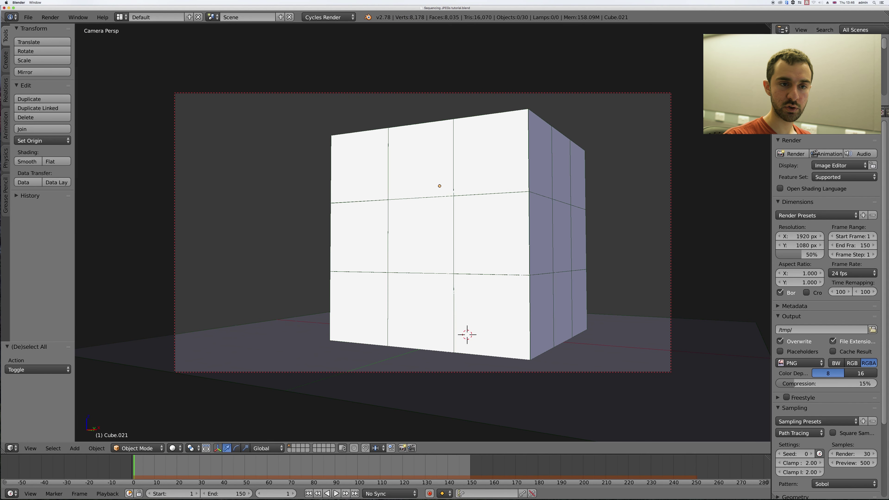
{"action": "scroll", "coordinate": [818, 239], "scroll_direction": "down", "scroll_amount": 3}
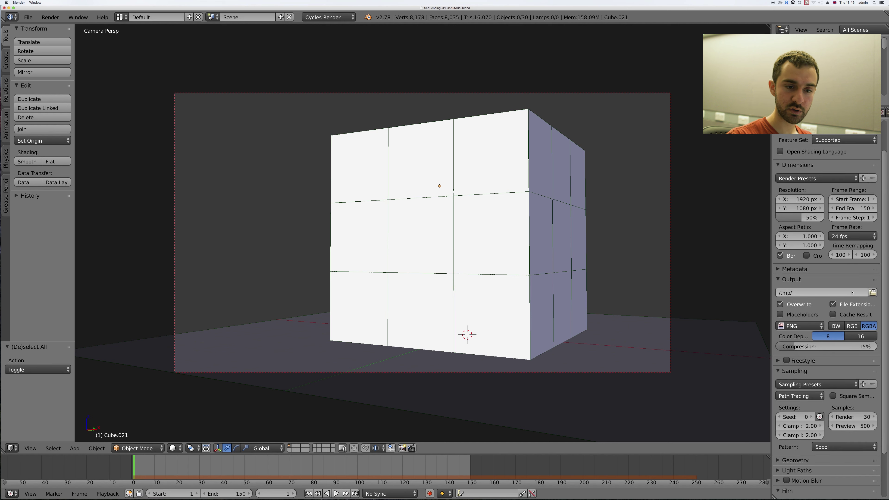
{"action": "left_click", "coordinate": [872, 293]}
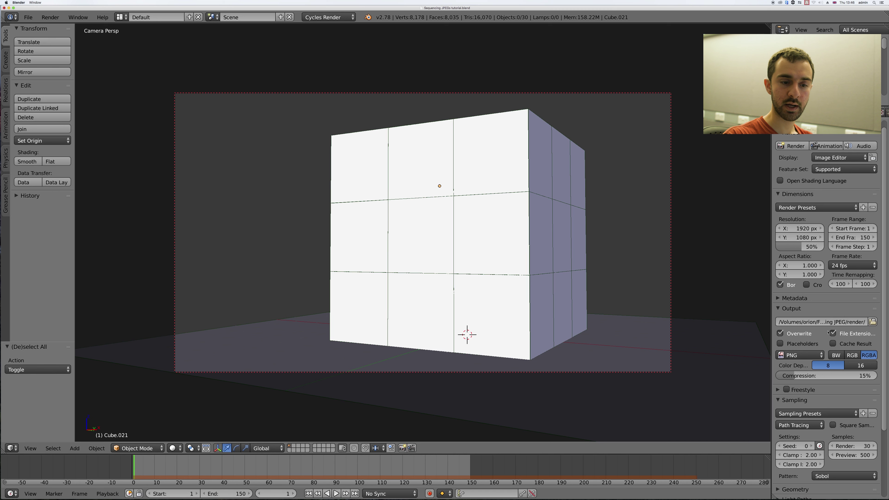
{"action": "left_click", "coordinate": [820, 354]}
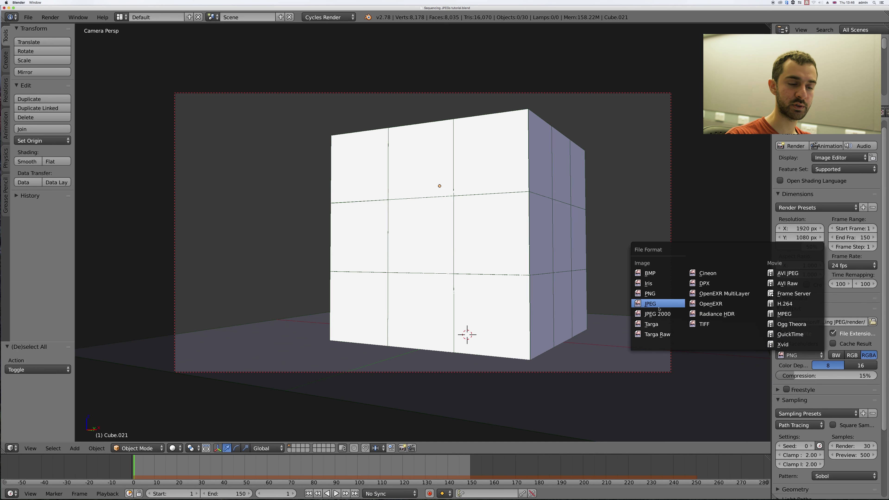
{"action": "left_click", "coordinate": [651, 304]}
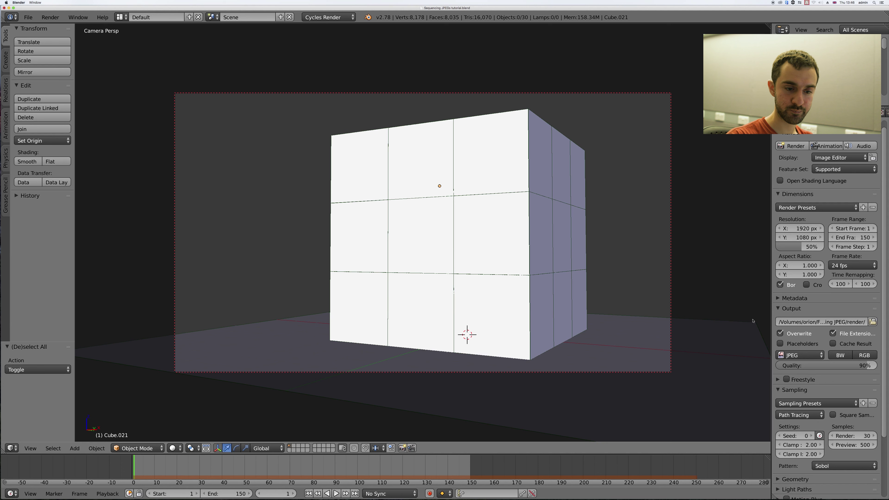
Set the render resolution scale to 100%.
{"action": "scroll", "coordinate": [860, 411], "scroll_direction": "down", "scroll_amount": 2}
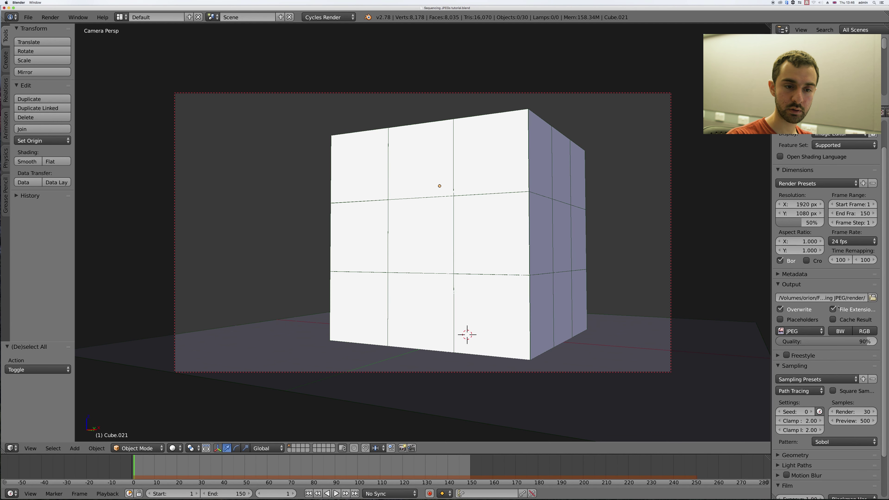
{"action": "scroll", "coordinate": [822, 286], "scroll_direction": "up", "scroll_amount": 1}
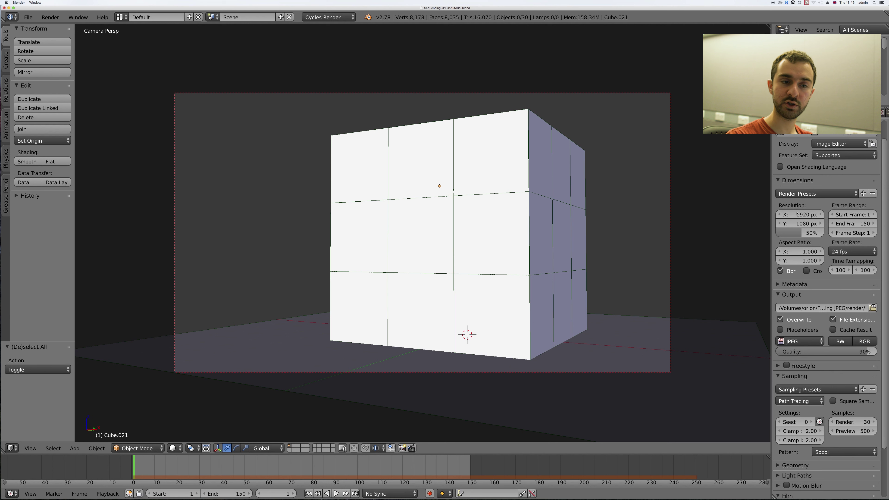
{"action": "double_click", "coordinate": [810, 233]}
{"action": "type", "text": "100"}
{"action": "key", "text": "Return"}
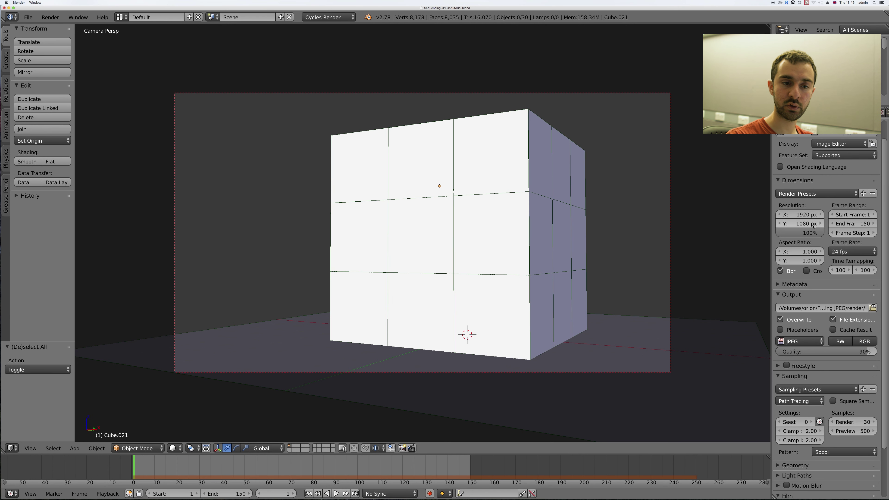
{"action": "scroll", "coordinate": [837, 211], "scroll_direction": "up", "scroll_amount": 2}
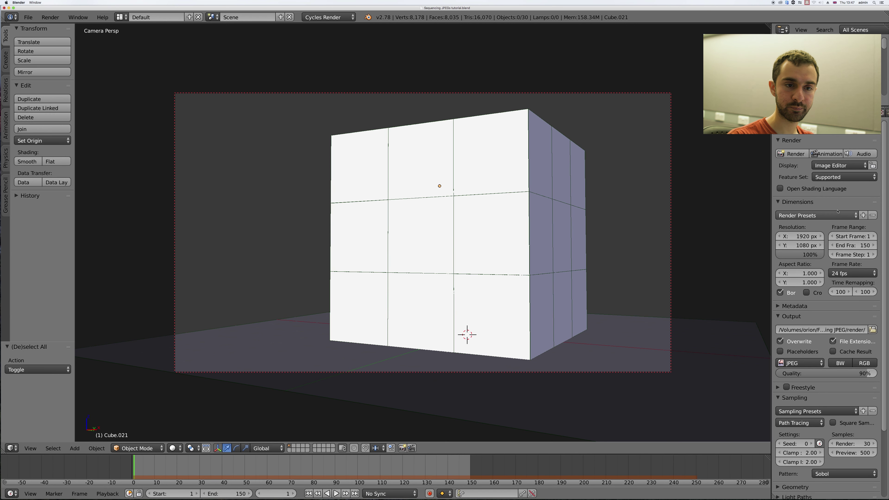
Start the animation render, stop it after frame 128, and return to the 3D view.
{"action": "left_click", "coordinate": [824, 155]}
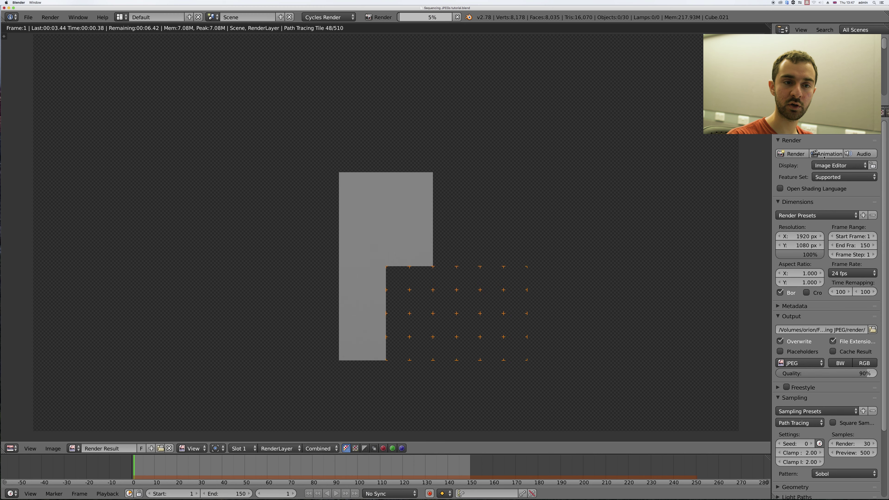
{"action": "scroll", "coordinate": [538, 129], "scroll_direction": "down", "scroll_amount": 2}
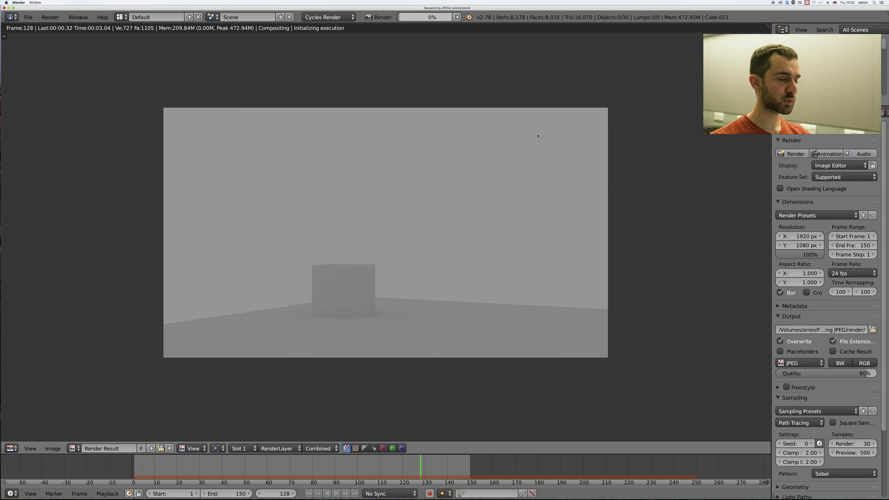
{"action": "key", "text": "Escape"}
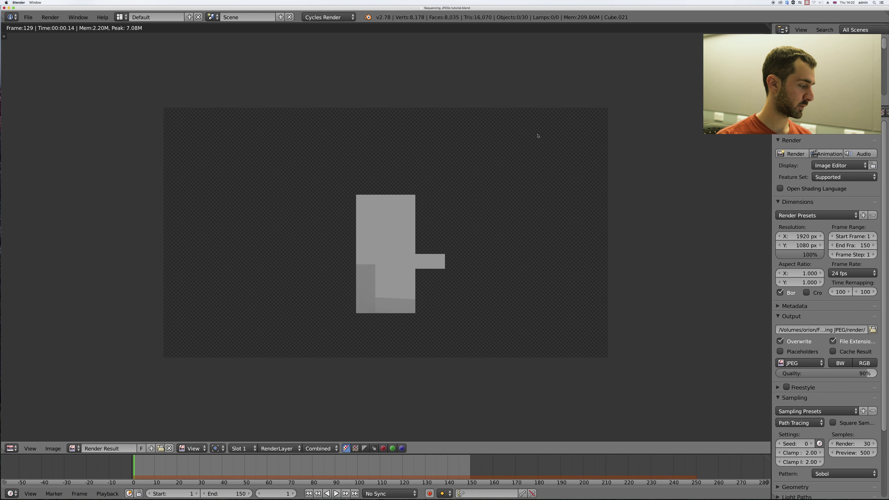
{"action": "key", "text": "Escape"}
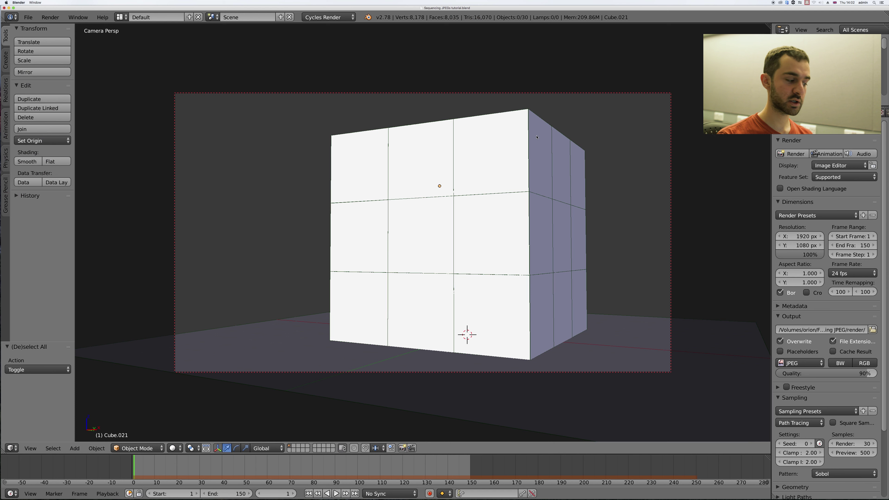
Save over the current .blend, reload the start-up file, and switch to the Video Editing layout.
{"action": "key", "text": "ctrl+s"}
{"action": "left_click", "coordinate": [537, 137]}
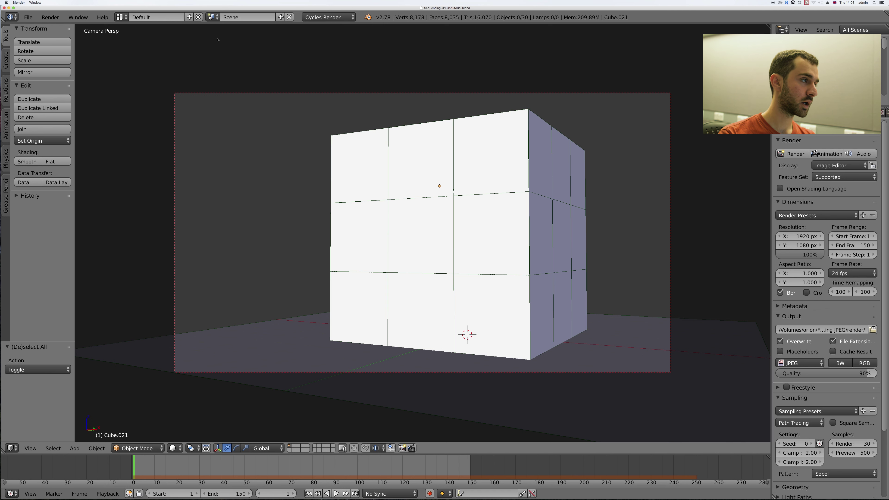
{"action": "left_click", "coordinate": [28, 17]}
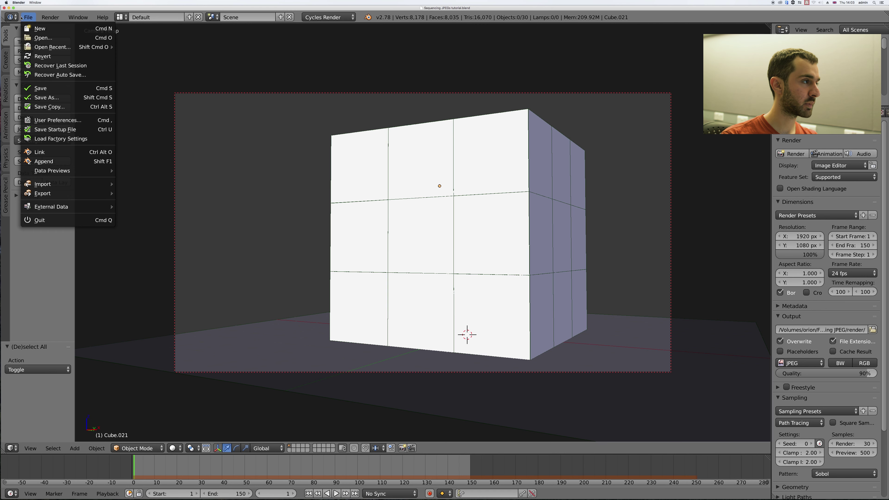
{"action": "left_click", "coordinate": [40, 28]}
{"action": "left_click", "coordinate": [43, 35]}
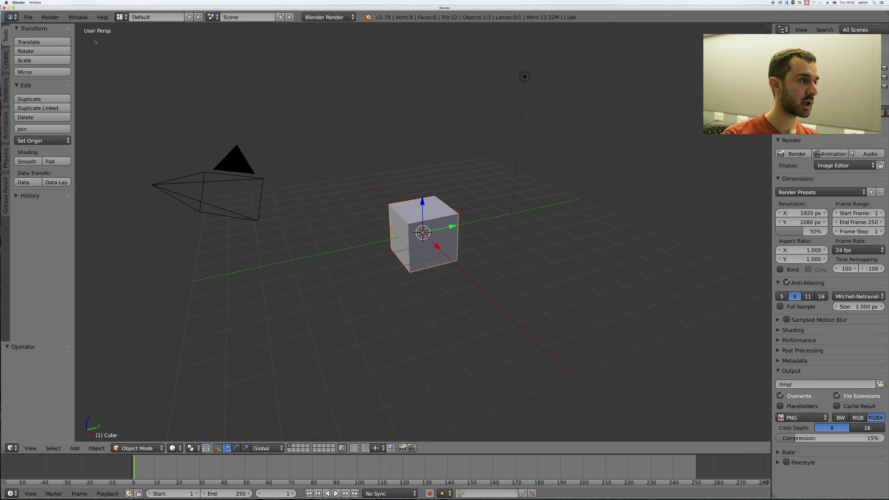
{"action": "left_click", "coordinate": [119, 18]}
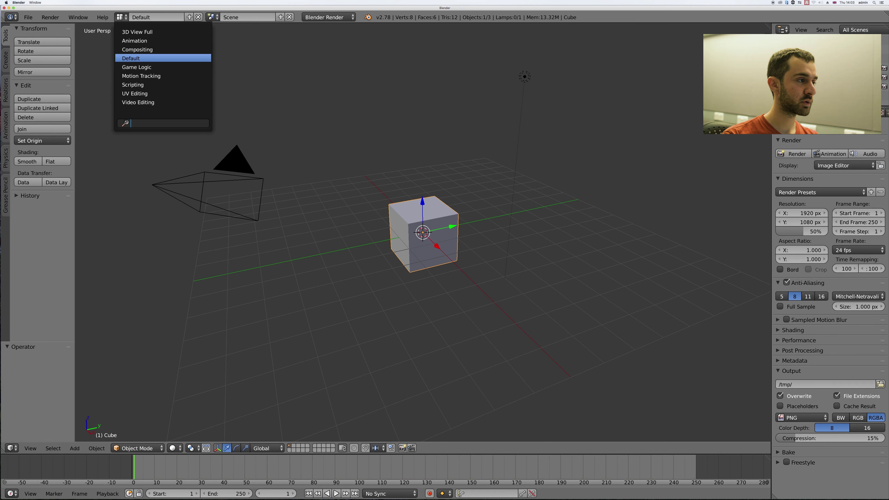
{"action": "left_click", "coordinate": [132, 102]}
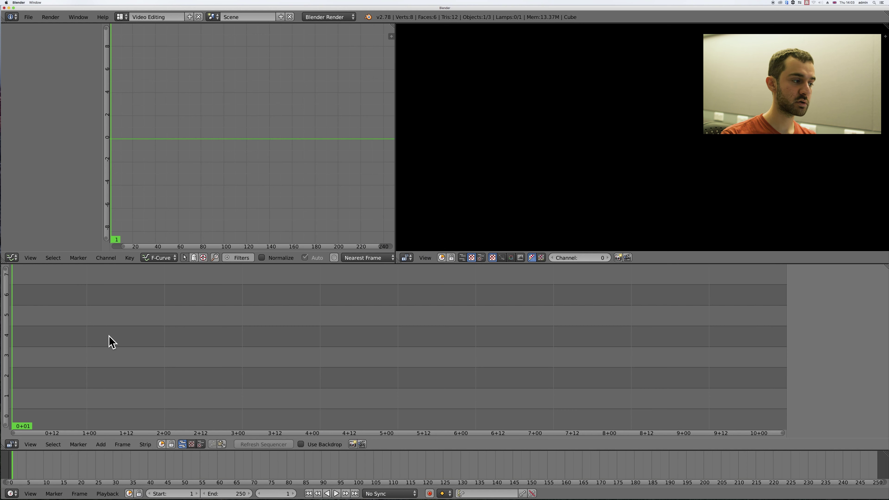
Add all 128 rendered JPG frames from the render folder as one image strip.
{"action": "key", "text": "shift+a"}
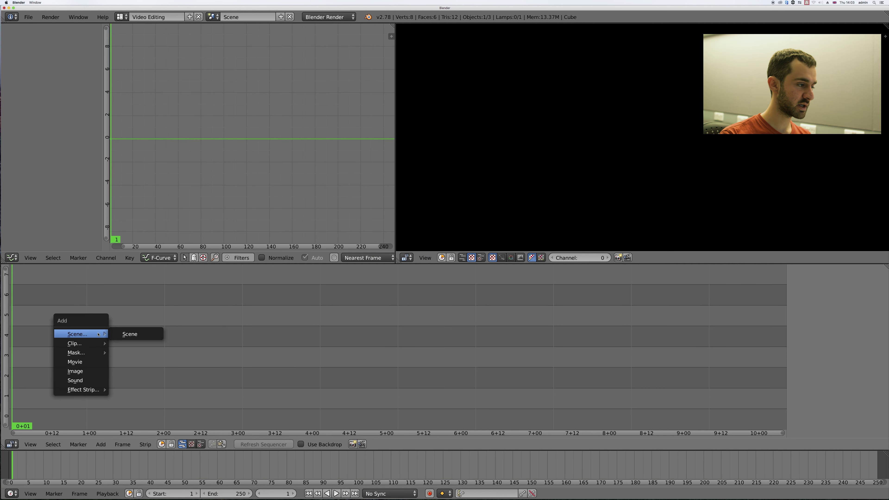
{"action": "left_click", "coordinate": [88, 370]}
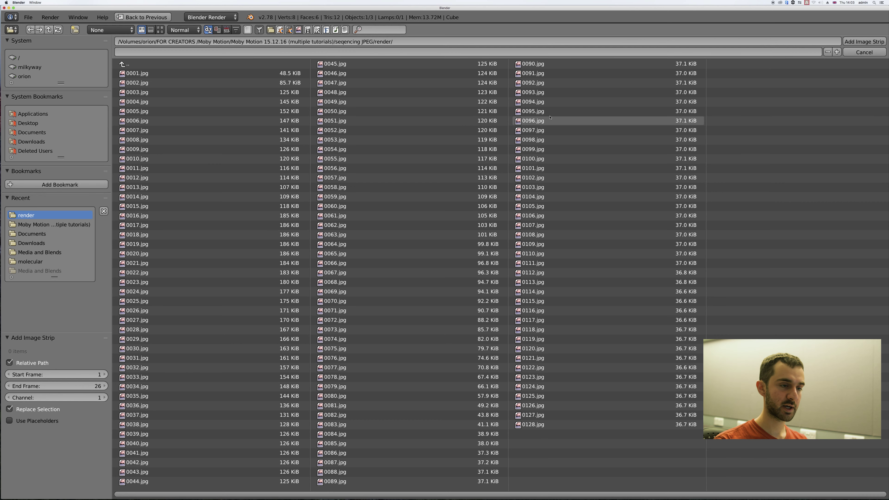
{"action": "key", "text": "a"}
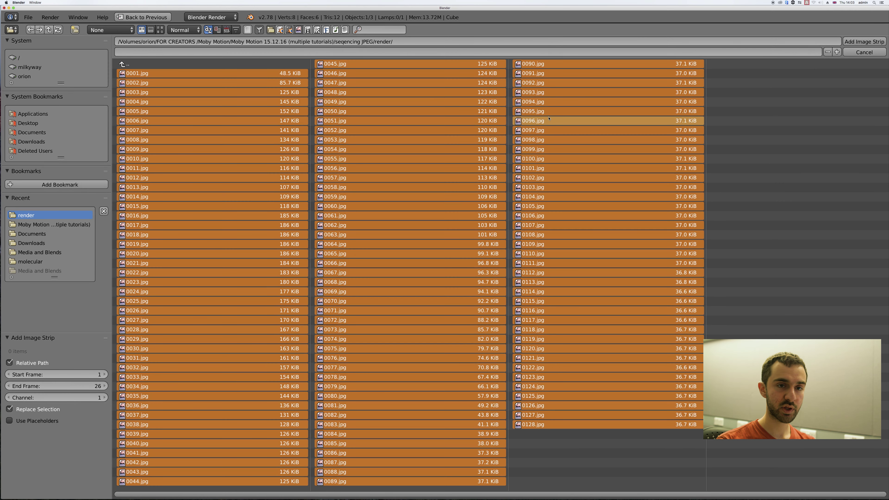
{"action": "key", "text": "Return"}
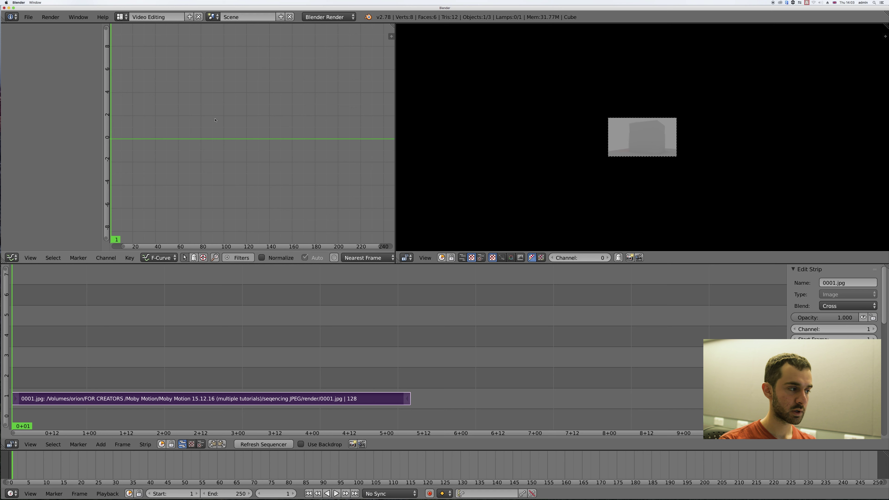
Turn the Graph Editor area into Properties and raise resolution scale from 50% to 100%.
{"action": "left_click", "coordinate": [13, 257]}
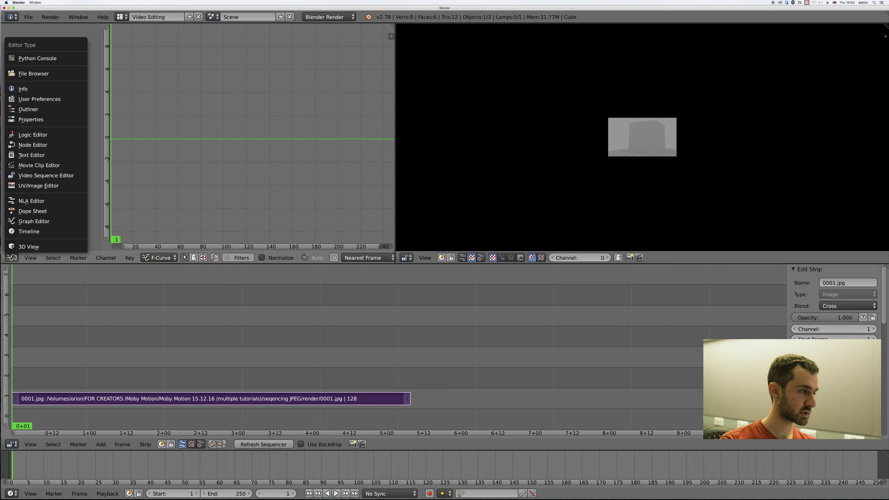
{"action": "left_click", "coordinate": [39, 119]}
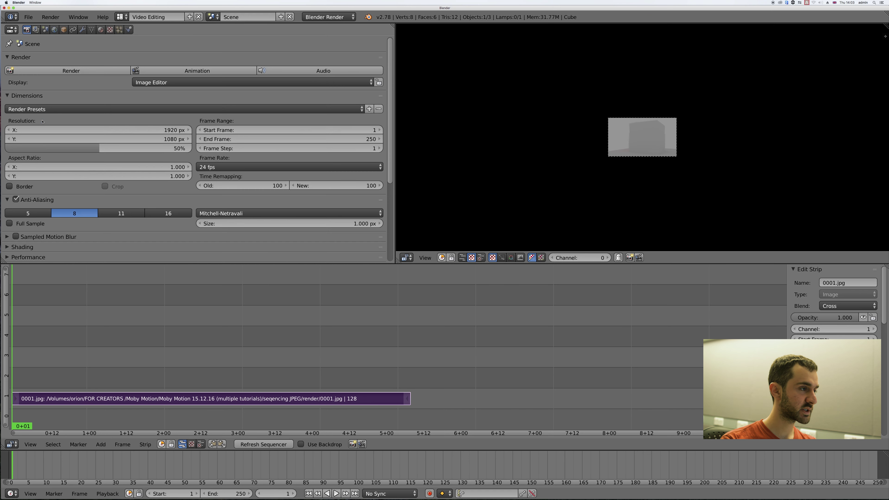
{"action": "left_click_drag", "start_coordinate": [105, 148], "coordinate": [189, 148]}
{"action": "scroll", "coordinate": [646, 151], "scroll_direction": "up", "scroll_amount": 2}
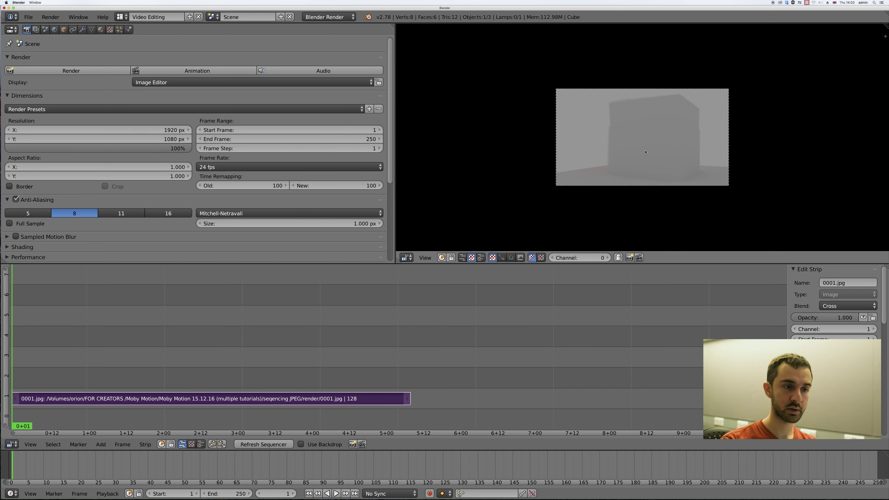
{"action": "scroll", "coordinate": [646, 152], "scroll_direction": "up", "scroll_amount": 1}
{"action": "scroll", "coordinate": [632, 117], "scroll_direction": "up", "scroll_amount": 1}
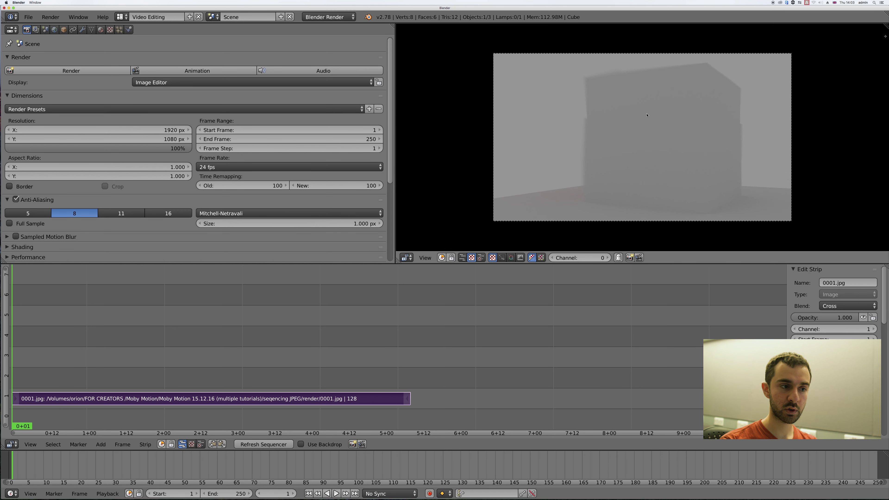
{"action": "middle_click_drag", "start_coordinate": [651, 115], "coordinate": [648, 115]}
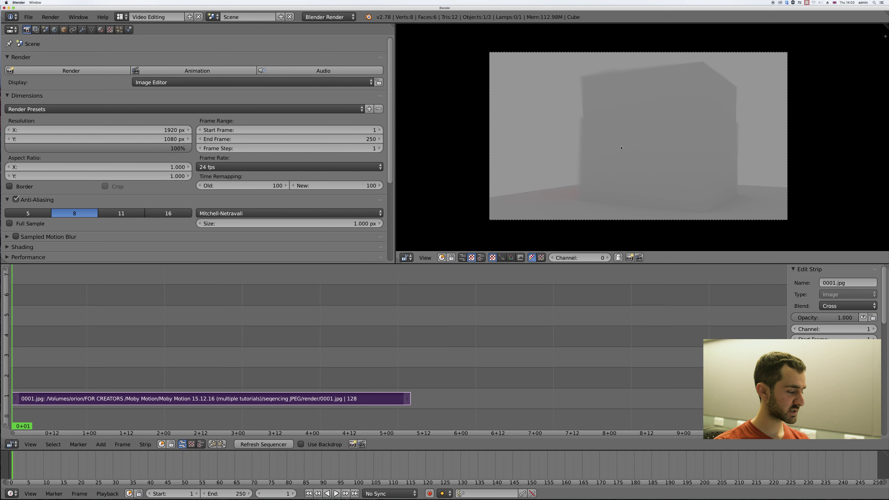
Play the strip preview, then set the scene's end frame to 128.
{"action": "key", "text": "alt+a"}
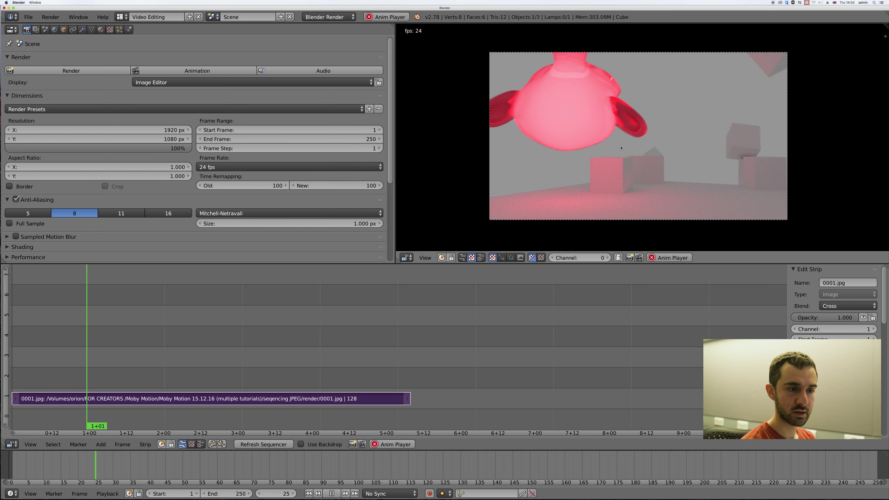
{"action": "key", "text": "Escape"}
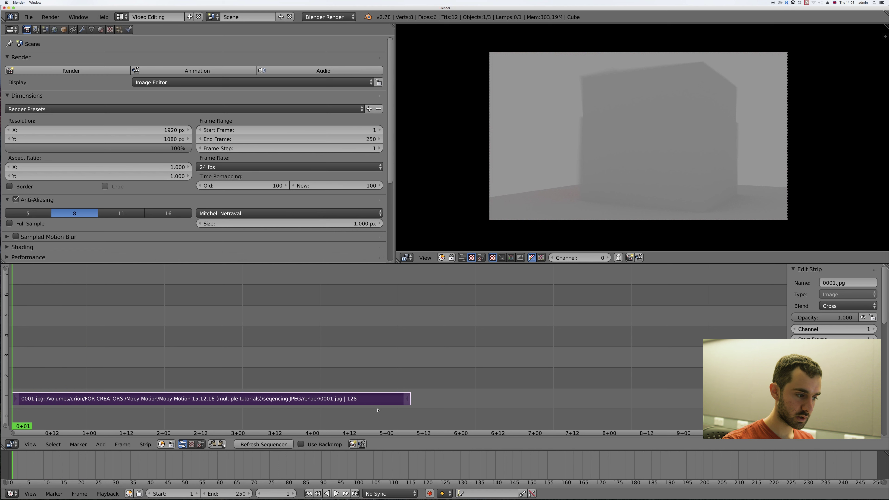
{"action": "left_click", "coordinate": [229, 494]}
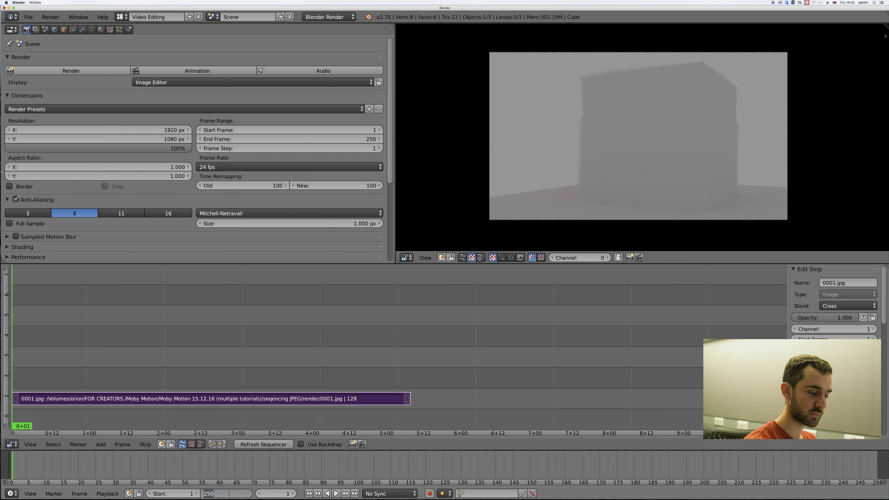
{"action": "type", "text": "1"}
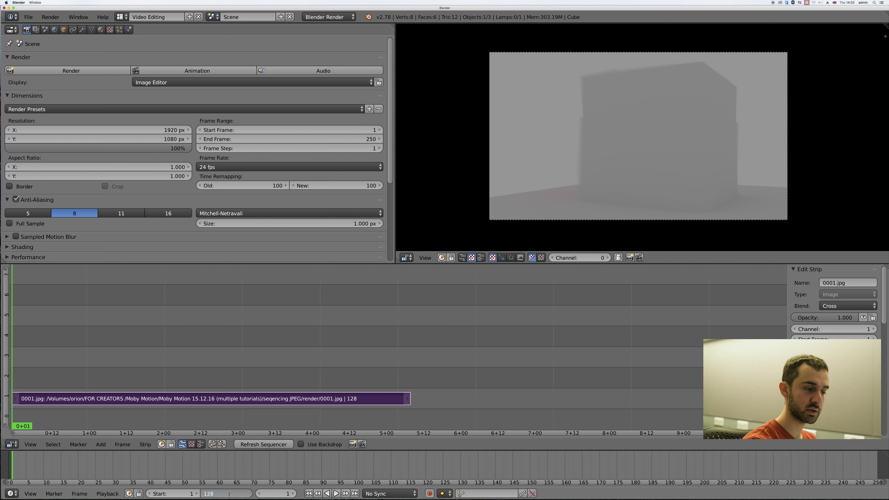
{"action": "type", "text": "28"}
{"action": "key", "text": "Return"}
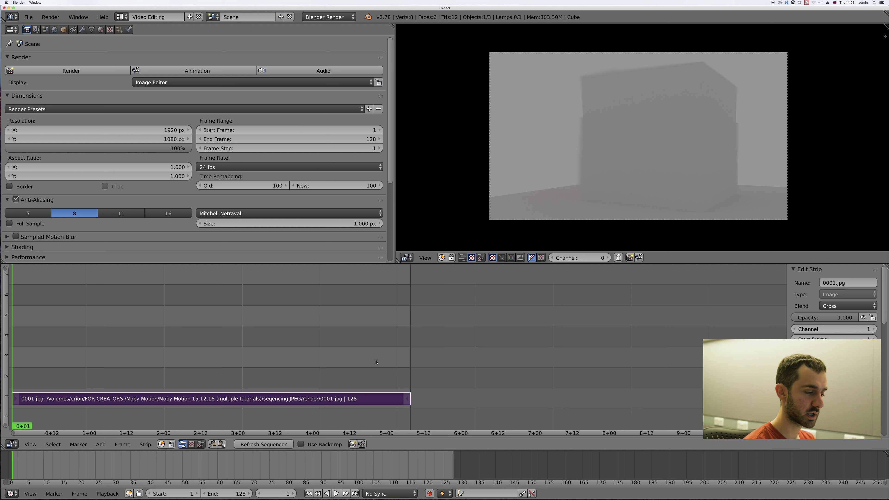
Jump to final frame 128 and replay the trimmed sequence.
{"action": "key", "text": "shift+Right"}
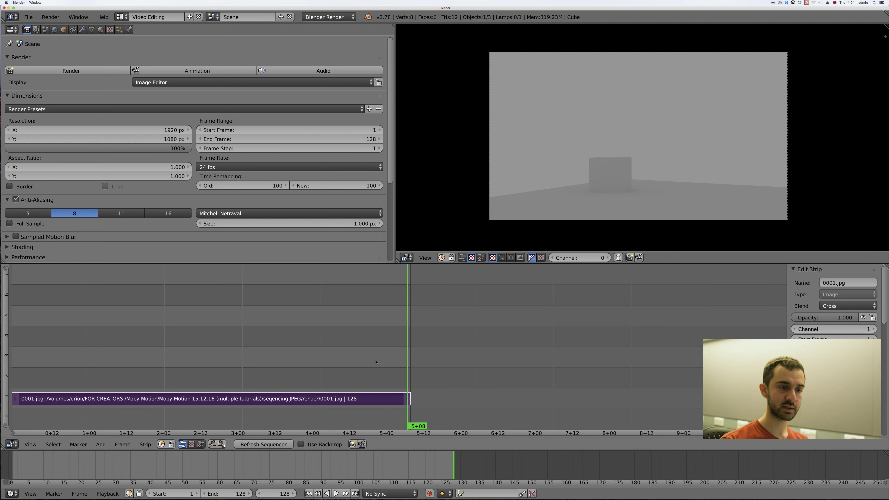
{"action": "key", "text": "alt+a"}
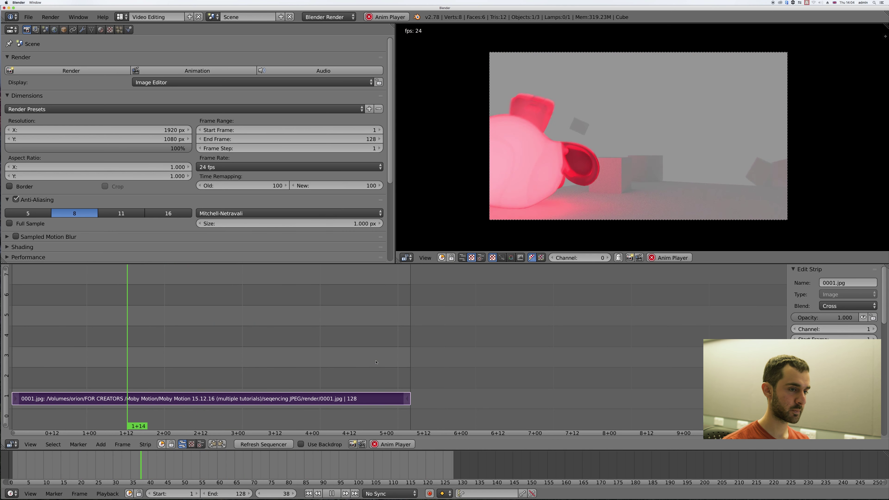
{"action": "key", "text": "alt+a"}
Save the project as sequencer.blend in the seqencing JPEG/render folder.
{"action": "key", "text": "ctrl+s"}
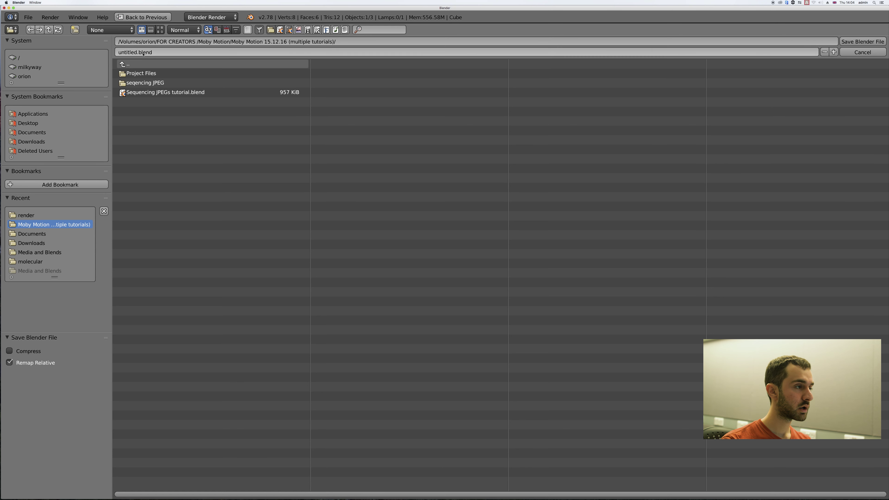
{"action": "left_click", "coordinate": [163, 85]}
{"action": "left_click", "coordinate": [165, 73]}
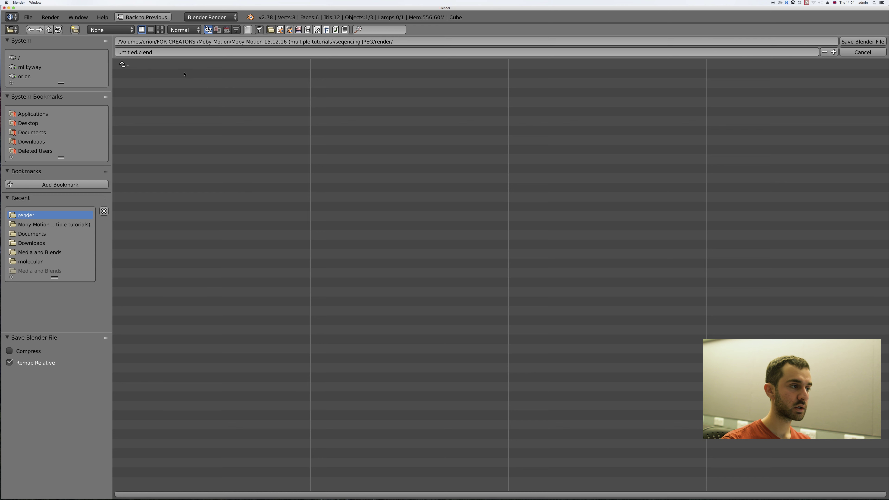
{"action": "left_click", "coordinate": [170, 54]}
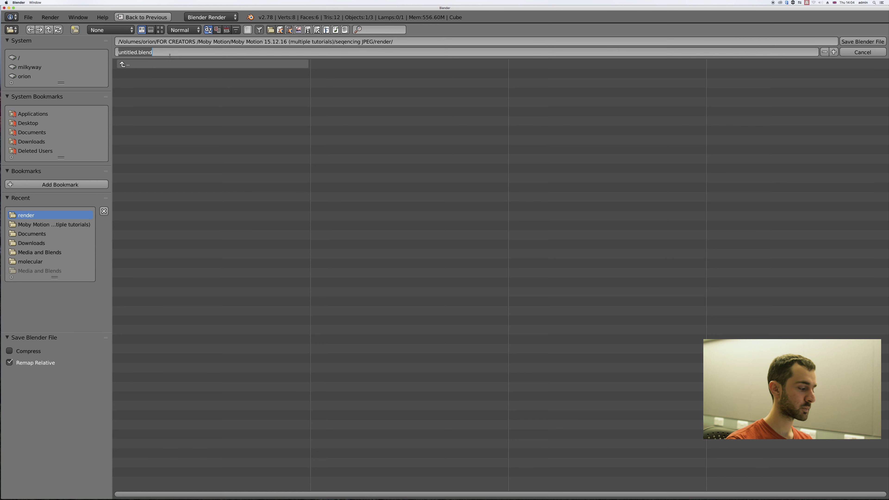
{"action": "type", "text": "sequencer"}
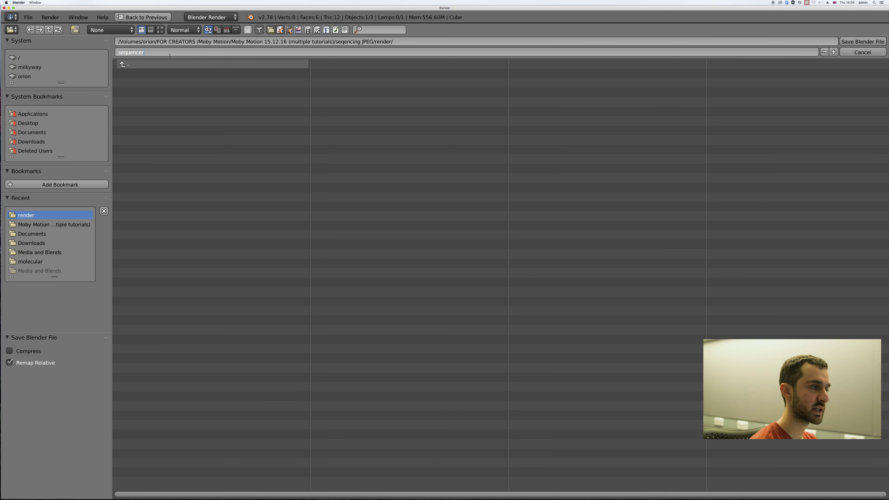
{"action": "key", "text": "Return"}
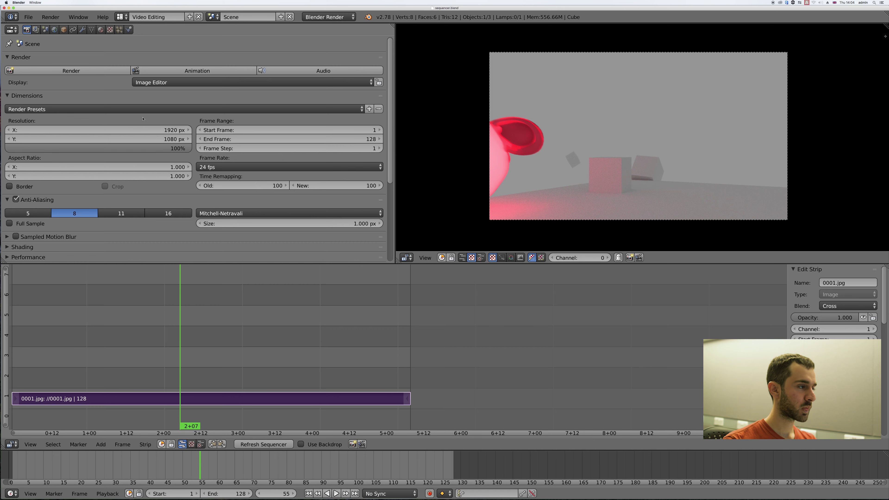
Change the render output path from /tmp/ to // (the project folder).
{"action": "scroll", "coordinate": [97, 161], "scroll_direction": "down", "scroll_amount": 5}
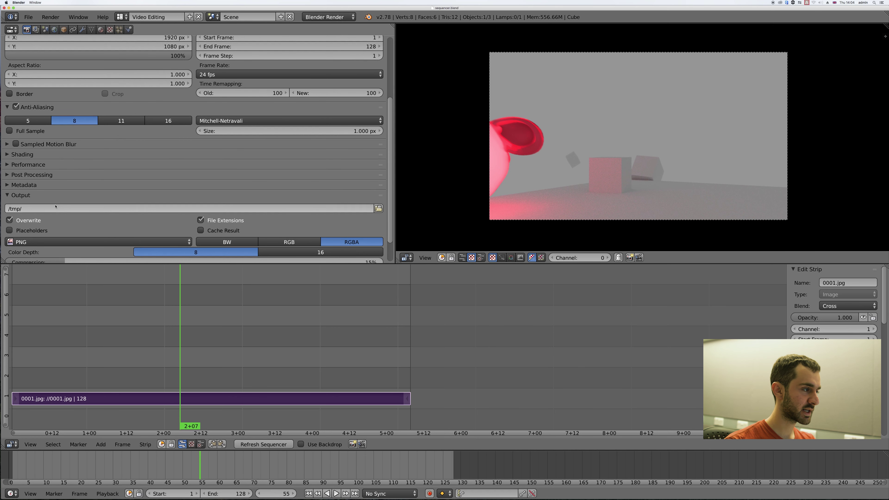
{"action": "left_click", "coordinate": [46, 207]}
{"action": "key", "text": "BackSpace"}
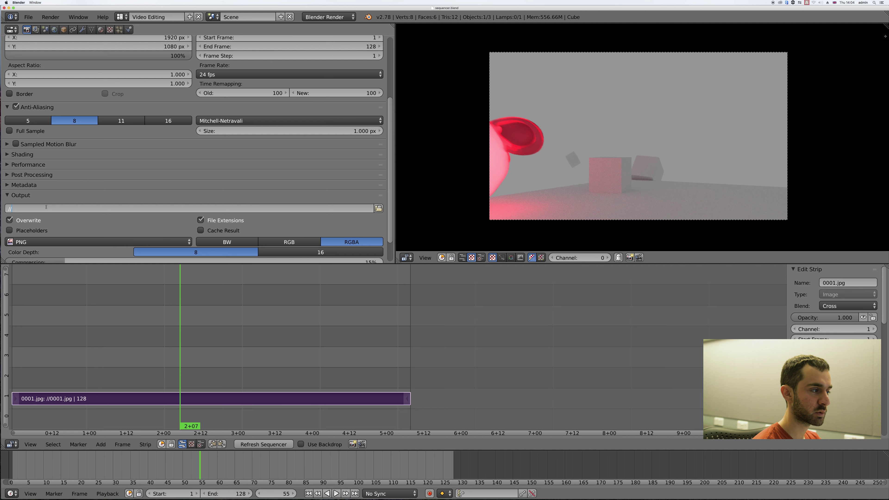
{"action": "key", "text": "Return"}
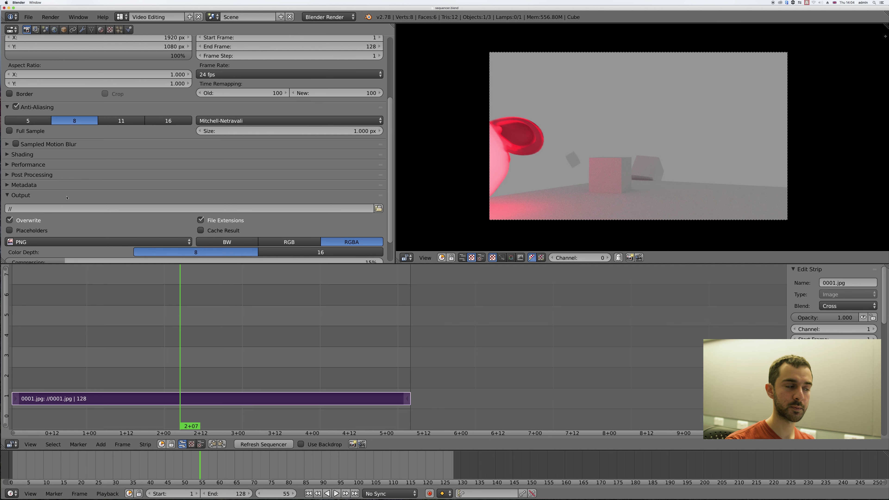
Set the output file format to H.264 with H.264 encoding.
{"action": "scroll", "coordinate": [105, 206], "scroll_direction": "down", "scroll_amount": 2}
{"action": "left_click", "coordinate": [150, 213]}
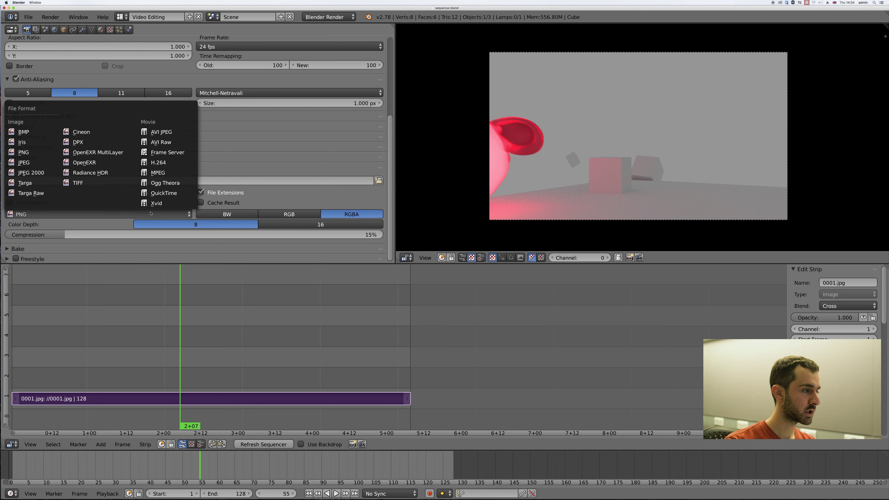
{"action": "left_click", "coordinate": [156, 162]}
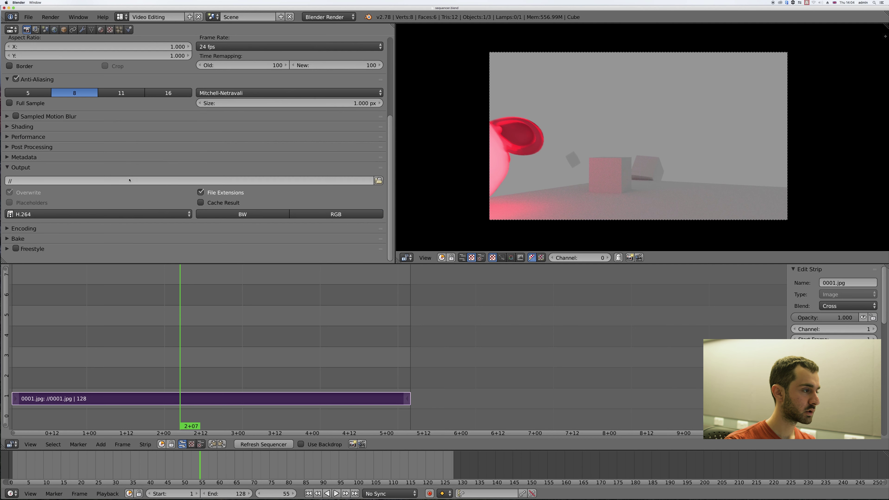
{"action": "left_click", "coordinate": [134, 228]}
{"action": "scroll", "coordinate": [138, 147], "scroll_direction": "down", "scroll_amount": 6}
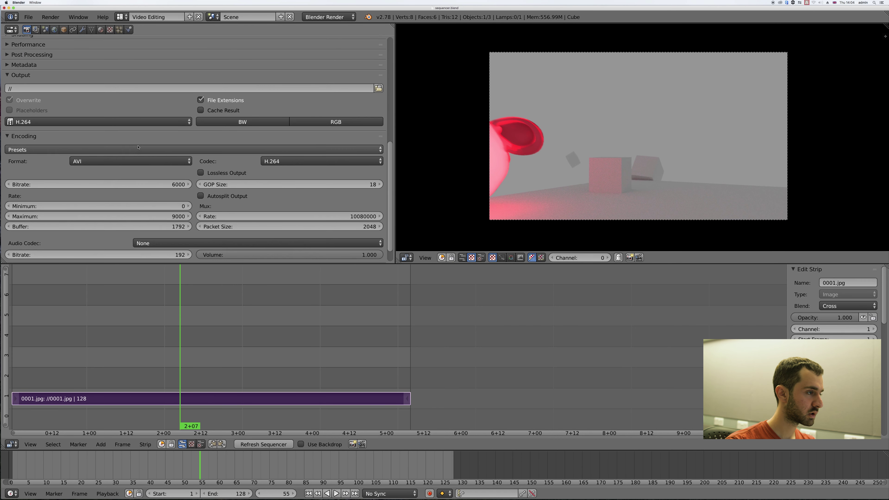
{"action": "left_click", "coordinate": [132, 161]}
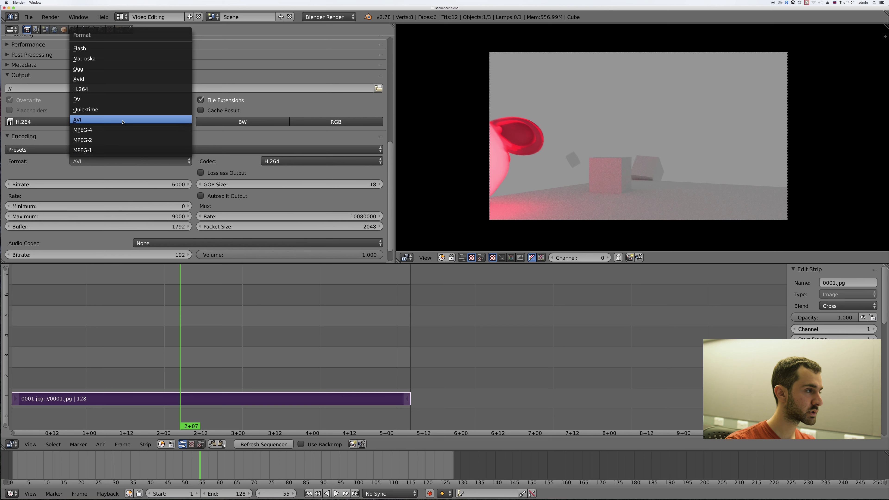
{"action": "left_click", "coordinate": [103, 89]}
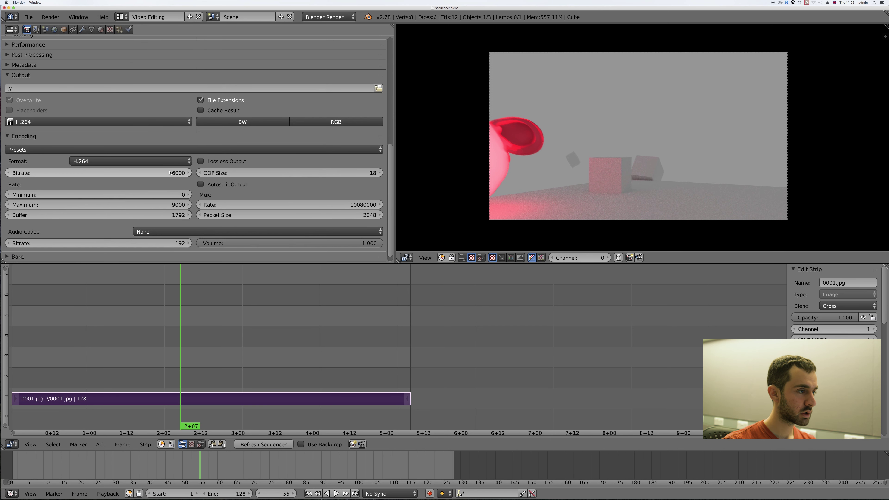
Render the full 128-frame sequence as the H.264 movie.
{"action": "right_click", "coordinate": [182, 133]}
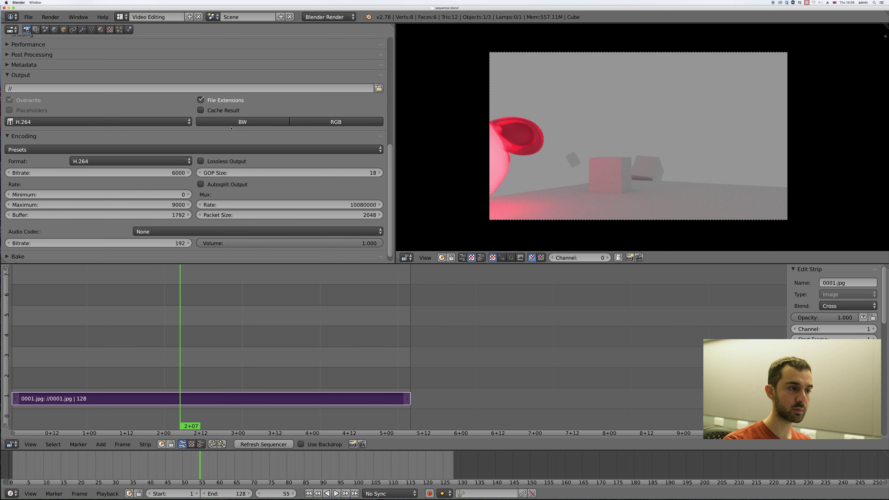
{"action": "scroll", "coordinate": [231, 128], "scroll_direction": "up", "scroll_amount": 10}
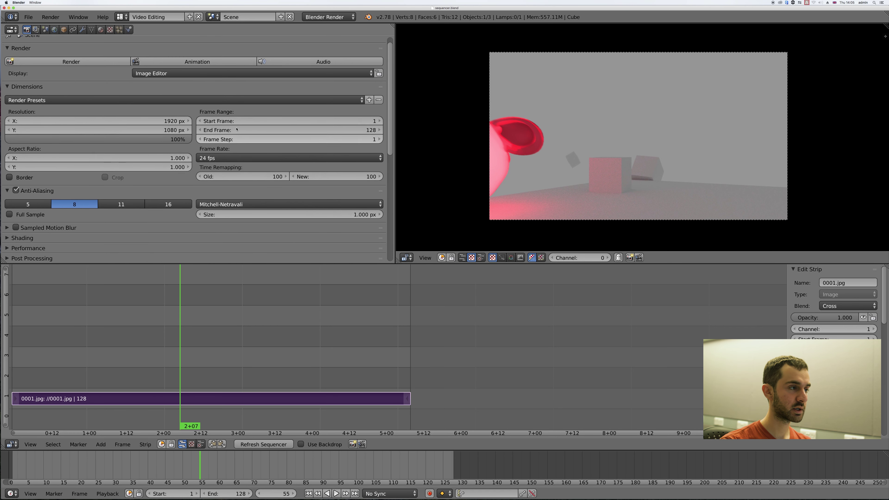
{"action": "scroll", "coordinate": [237, 129], "scroll_direction": "up", "scroll_amount": 1}
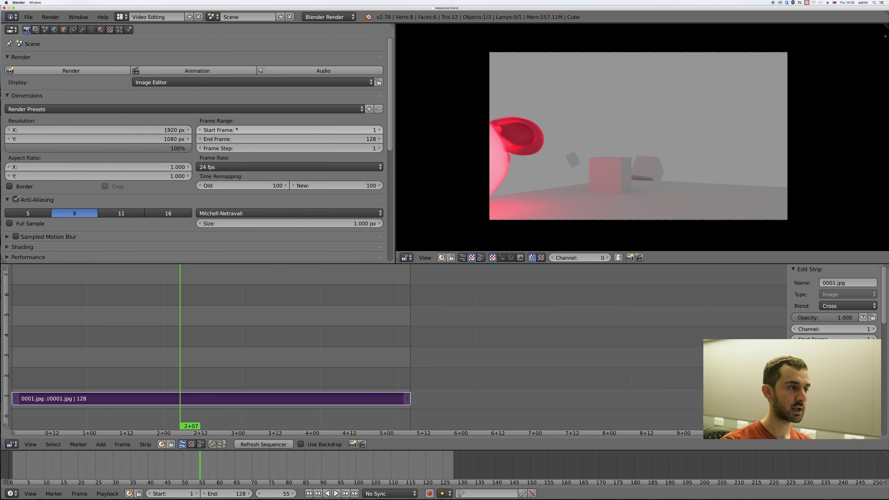
{"action": "left_click", "coordinate": [218, 72]}
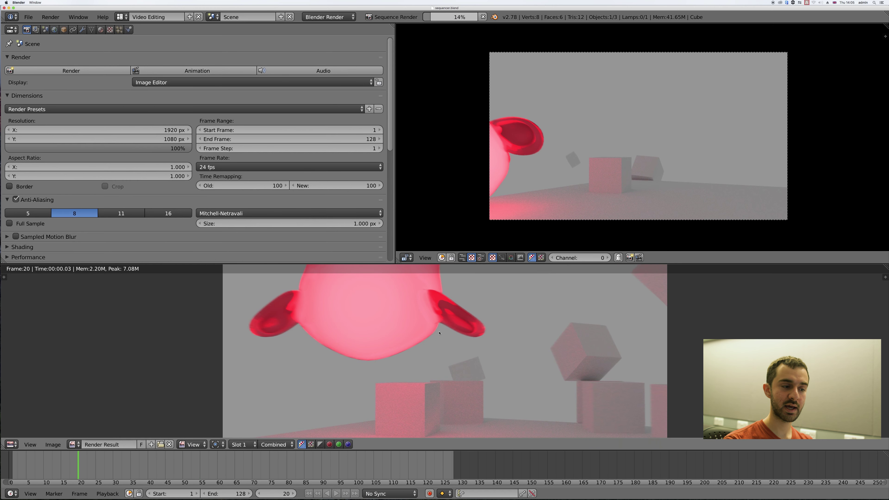
{"action": "scroll", "coordinate": [455, 333], "scroll_direction": "down", "scroll_amount": 5}
{"action": "scroll", "coordinate": [457, 332], "scroll_direction": "up", "scroll_amount": 3}
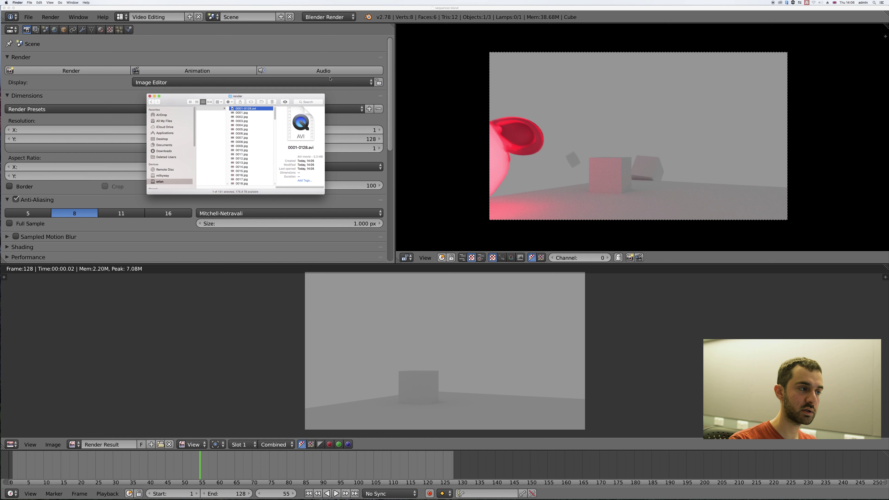
Open 0001-0128.avi from the render folder in VLC.
{"action": "right_click", "coordinate": [259, 111]}
{"action": "mouse_move", "coordinate": [272, 116]}
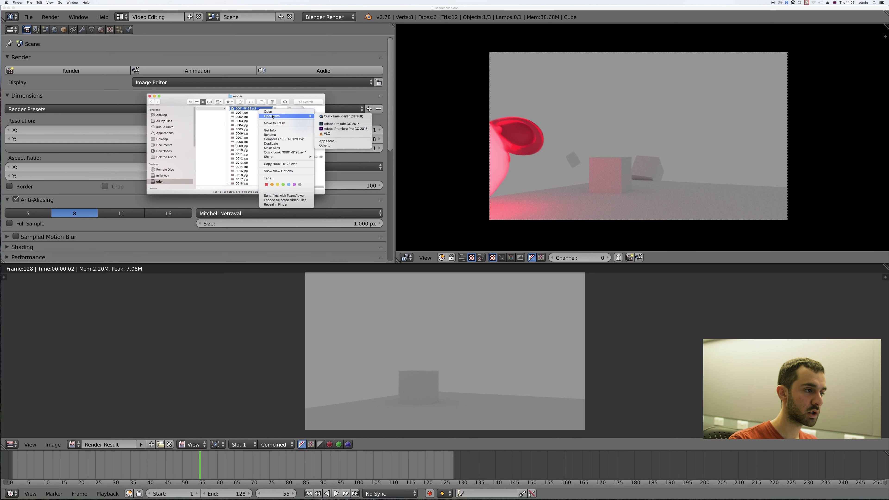
{"action": "left_click", "coordinate": [338, 136]}
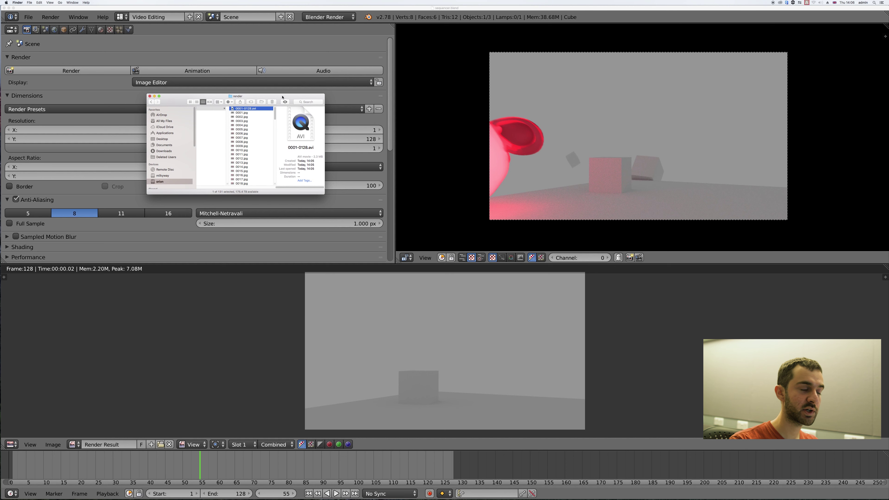